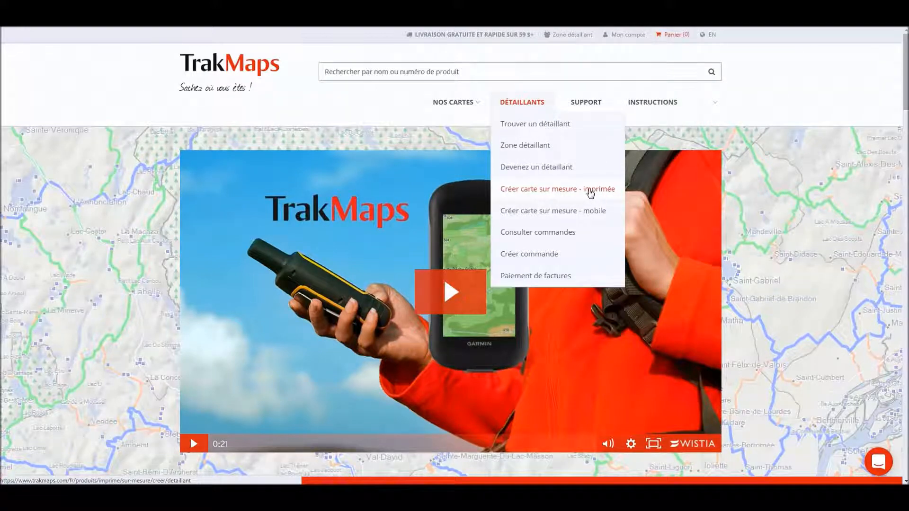
# Open 'Créer carte sur mesure - imprimée' from the retailer menu and close the how-it-works popup
pyautogui.click(579, 188)
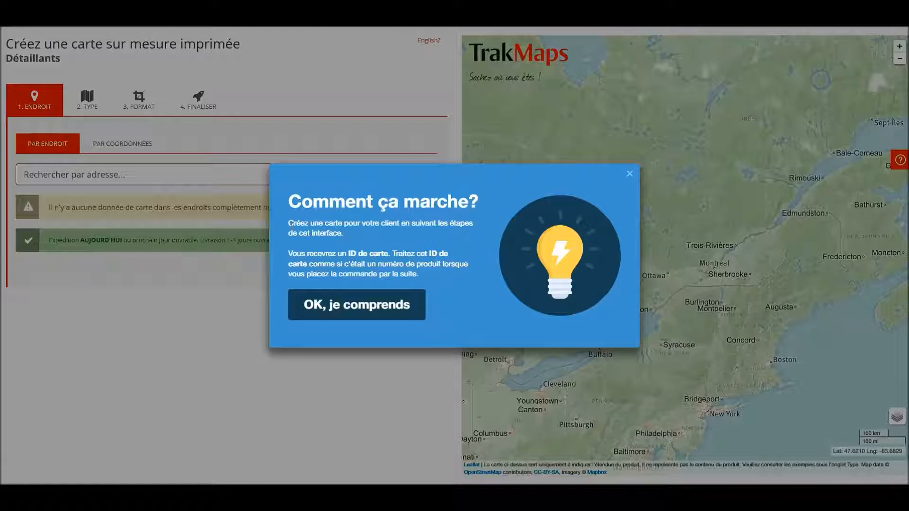
pyautogui.click(366, 315)
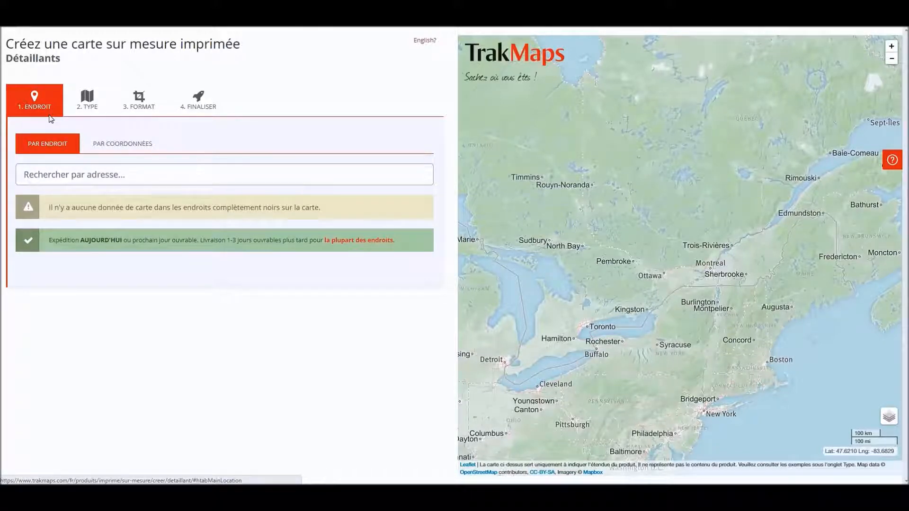
# Locate the map at Réservoir Baskatong, QC, Canada, view it by coordinates, then go to map type
pyautogui.click(52, 174)
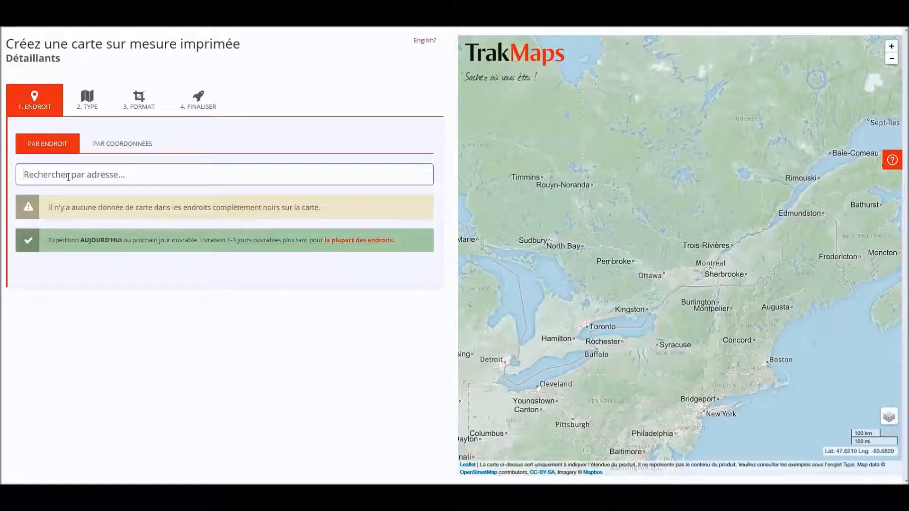
pyautogui.write('Ré')
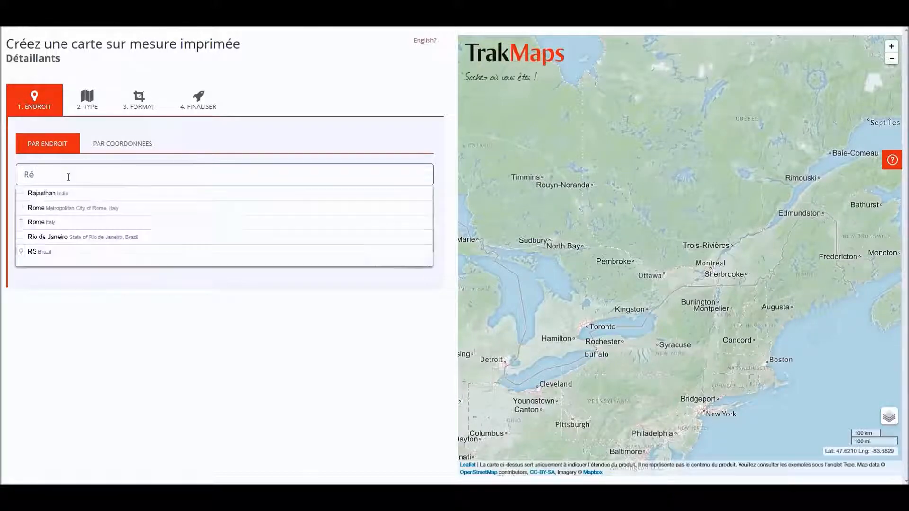
pyautogui.write('servoir Baskatong')
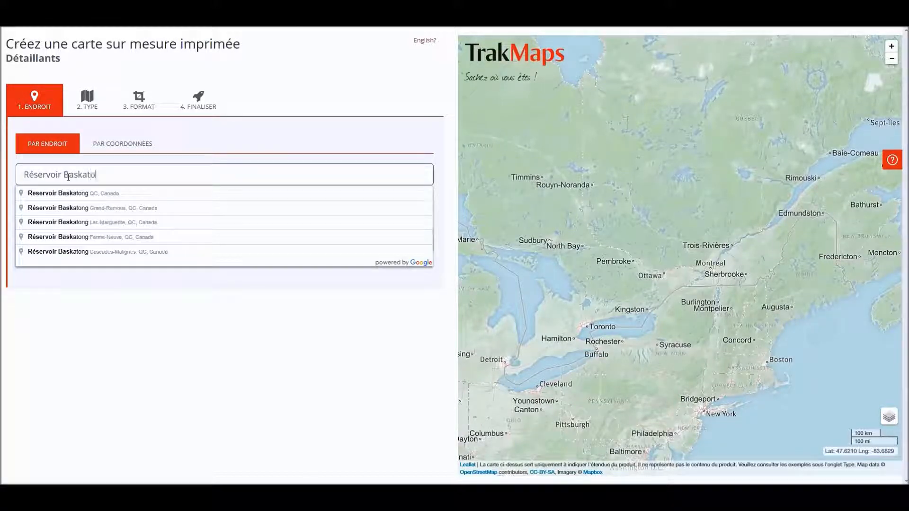
pyautogui.click(82, 195)
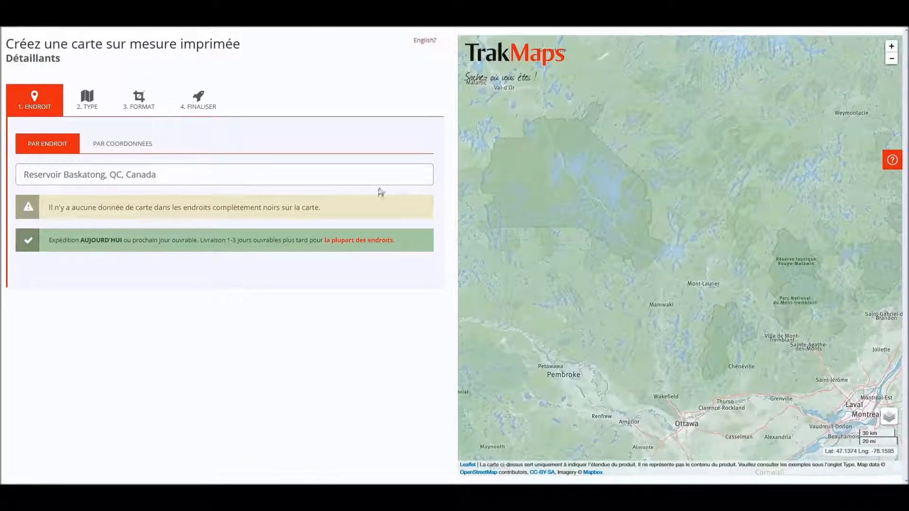
pyautogui.click(124, 144)
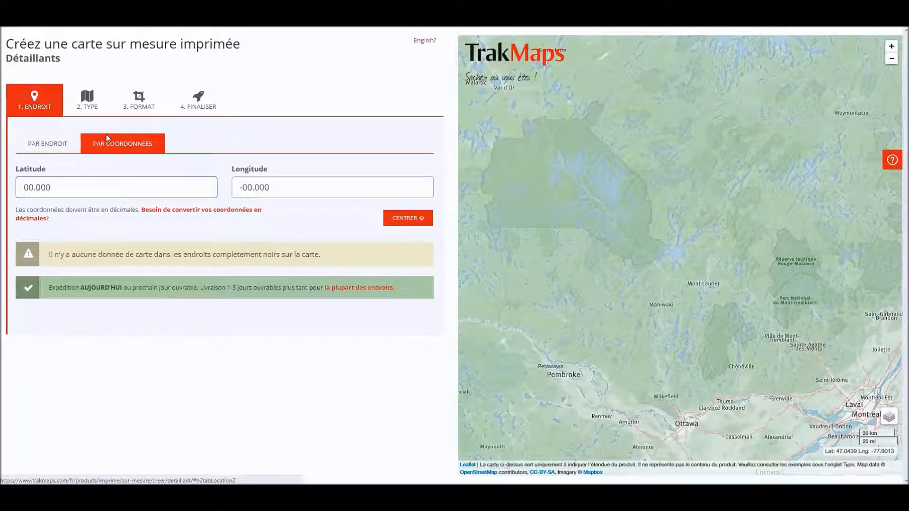
pyautogui.click(87, 108)
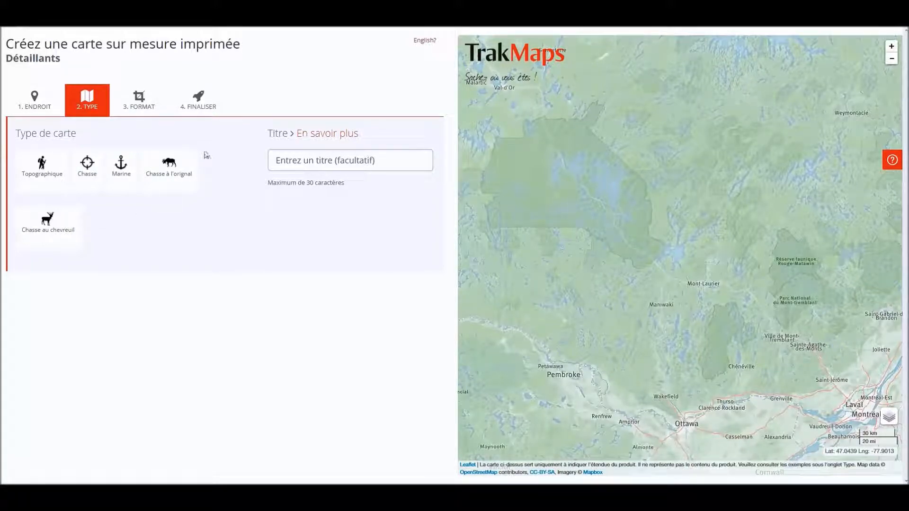
# Pick Chasse à l'orignal as the map type and enlarge its first example map
pyautogui.click(171, 165)
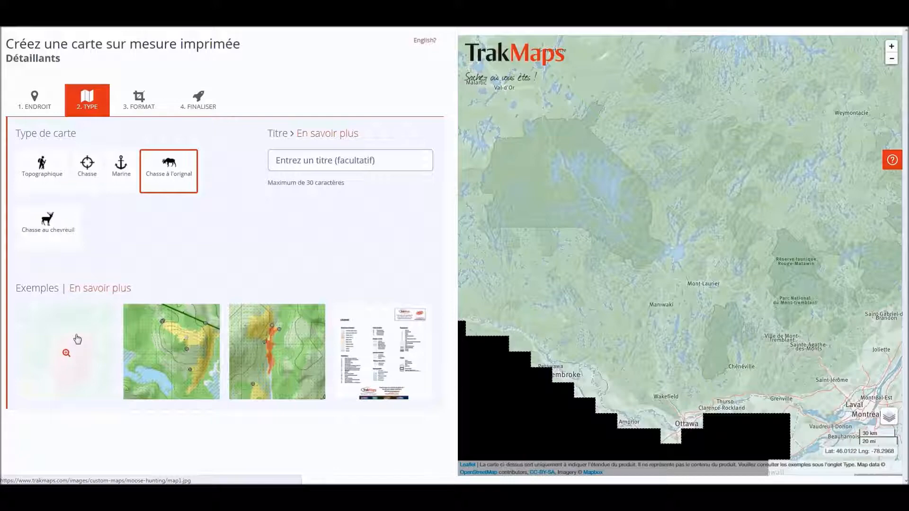
pyautogui.click(76, 335)
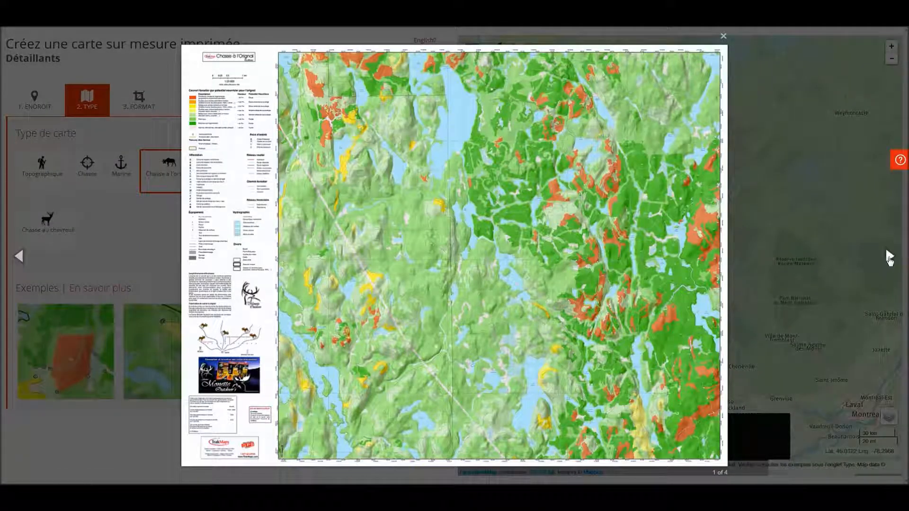
# Browse moose-hunting examples 2–4, ending on the legend page, then close the viewer
pyautogui.click(889, 257)
pyautogui.click(888, 256)
pyautogui.click(888, 256)
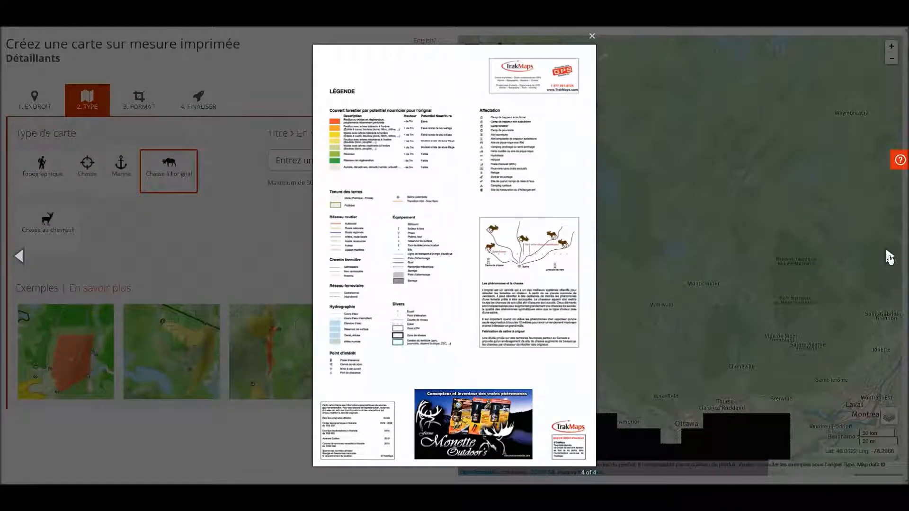
pyautogui.click(803, 249)
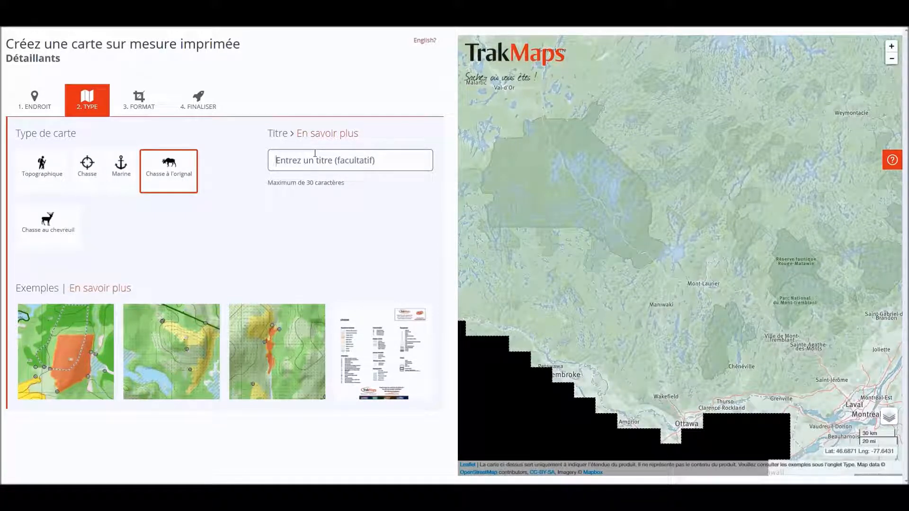
# Title the map 'Ma carte de chasse', clearing a mistaken personal-name entry along the way
pyautogui.write('M')
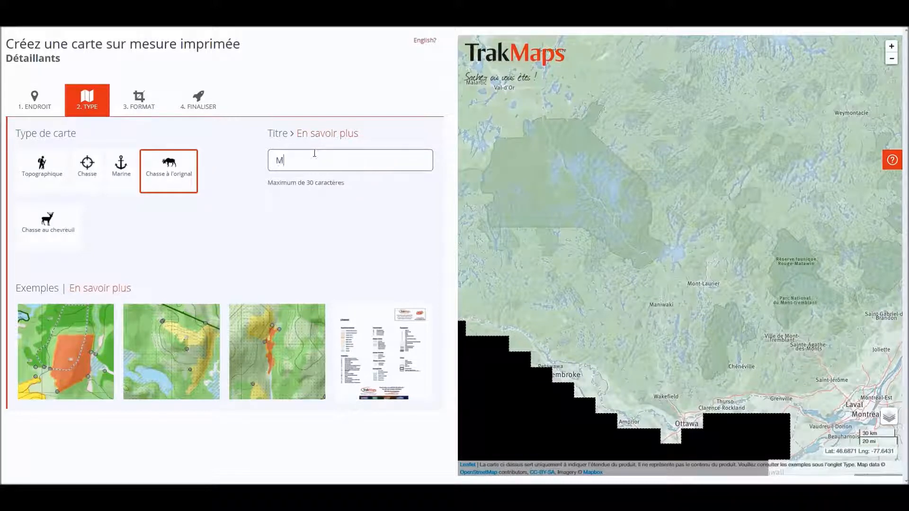
pyautogui.write('a carte de chasse')
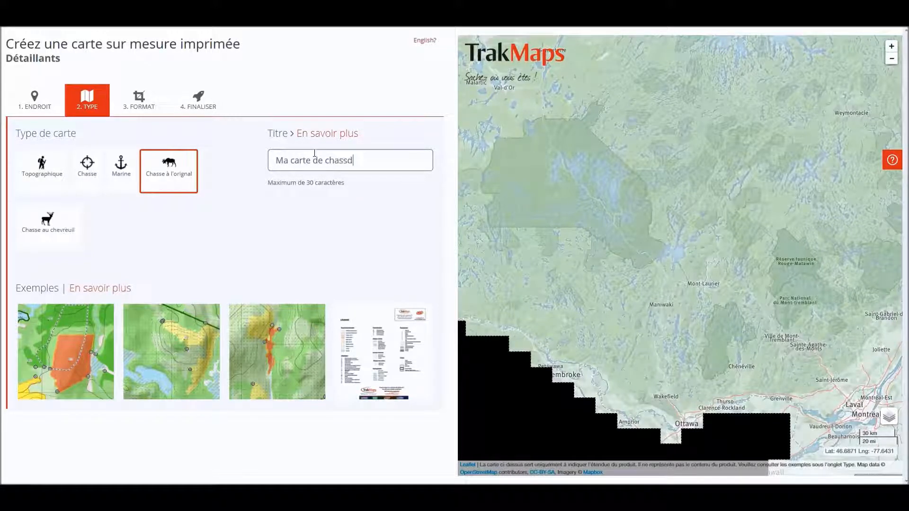
pyautogui.hotkey('ctrl', 'a')
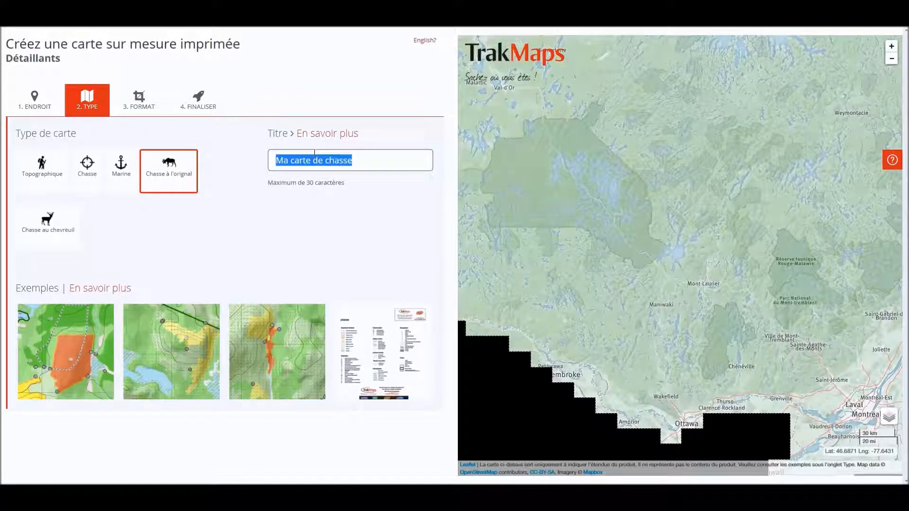
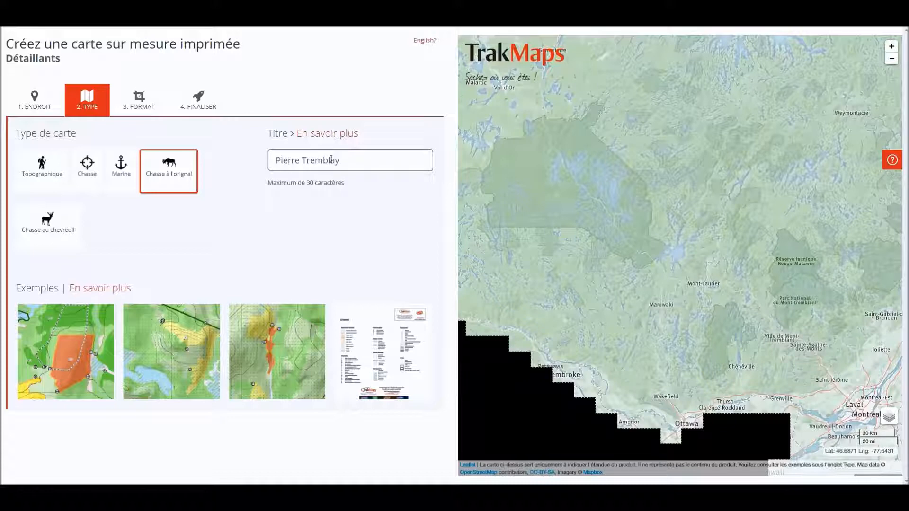
pyautogui.hotkey('ctrl', 'a')
pyautogui.press('BackSpace')
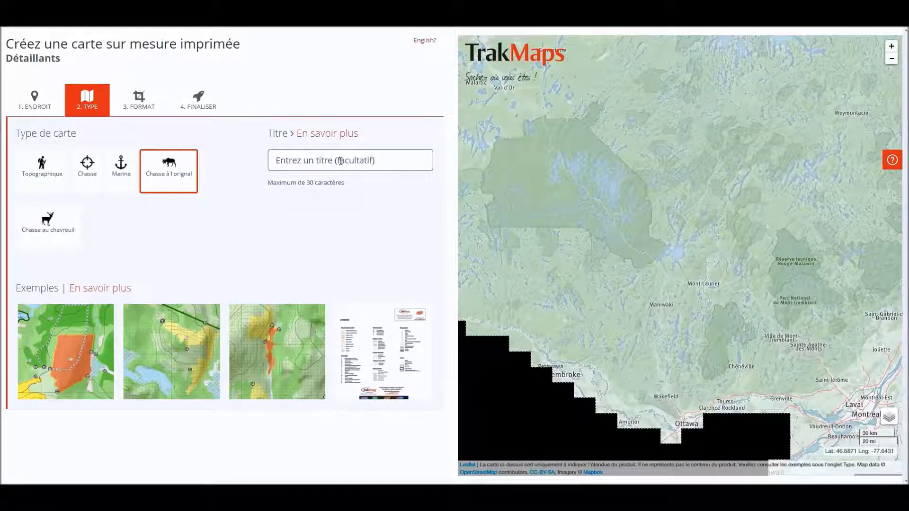
pyautogui.write('Ma carte de chasse')
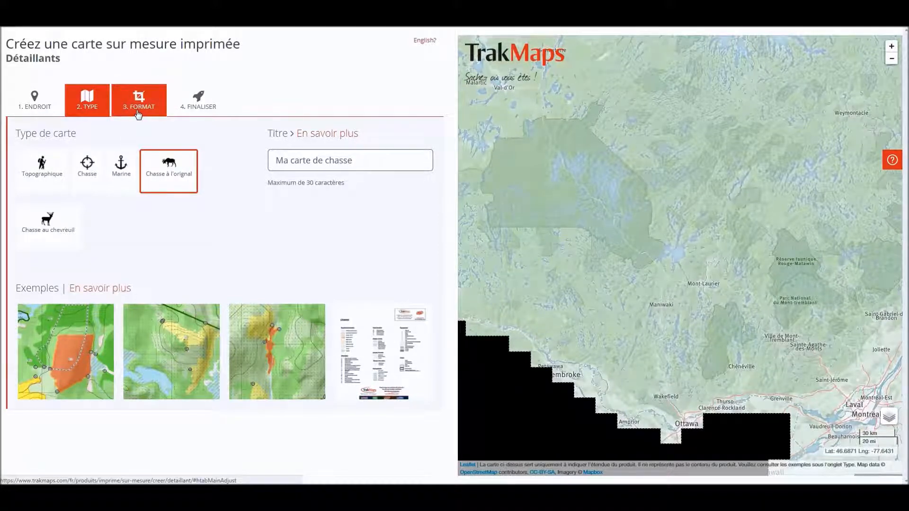
# In the format step, frame the reservoir shoreline in the portrait print area at 20k scale
pyautogui.click(137, 112)
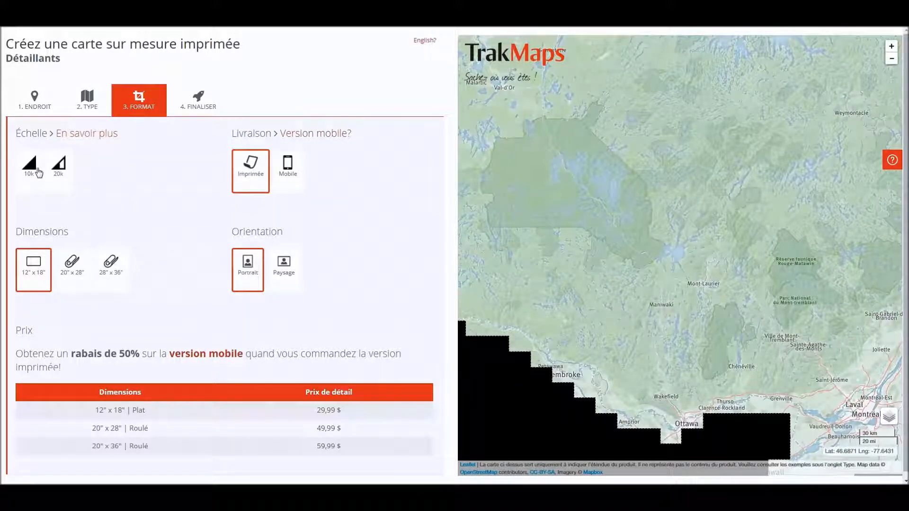
pyautogui.click(38, 172)
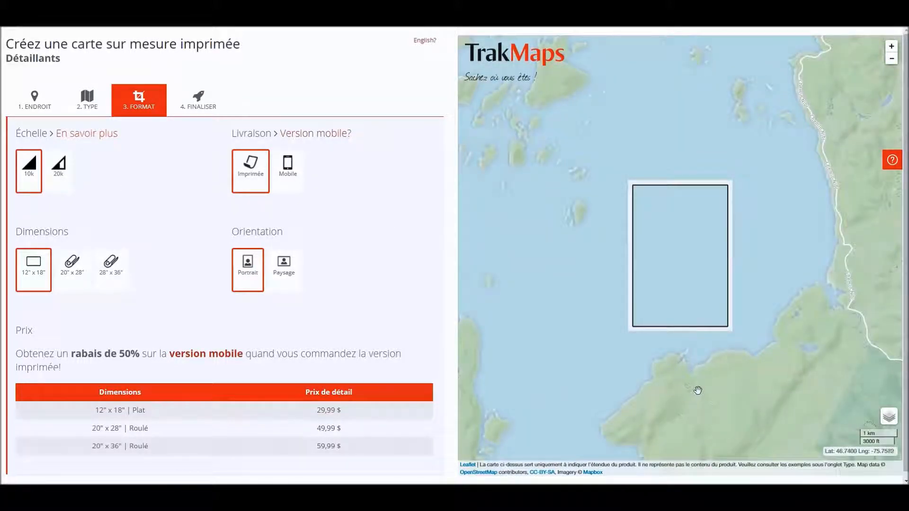
pyautogui.moveTo(724, 387); pyautogui.dragTo(670, 246)
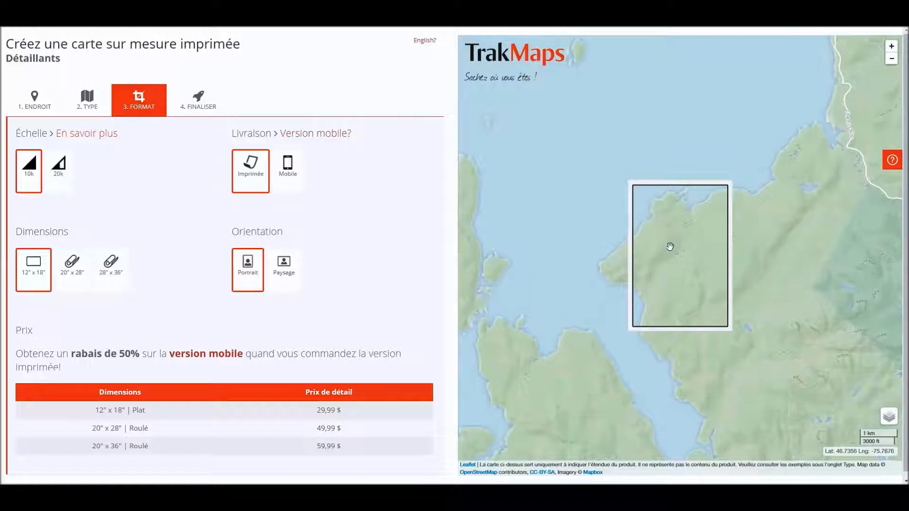
pyautogui.click(60, 178)
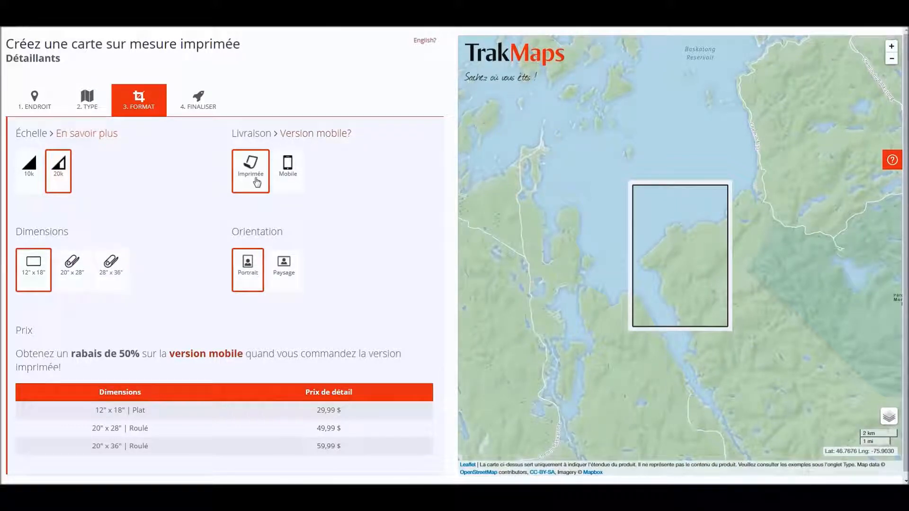
# Make it a print-only 28" x 36" landscape map, reframe the covered area, then go to Finaliser
pyautogui.click(289, 179)
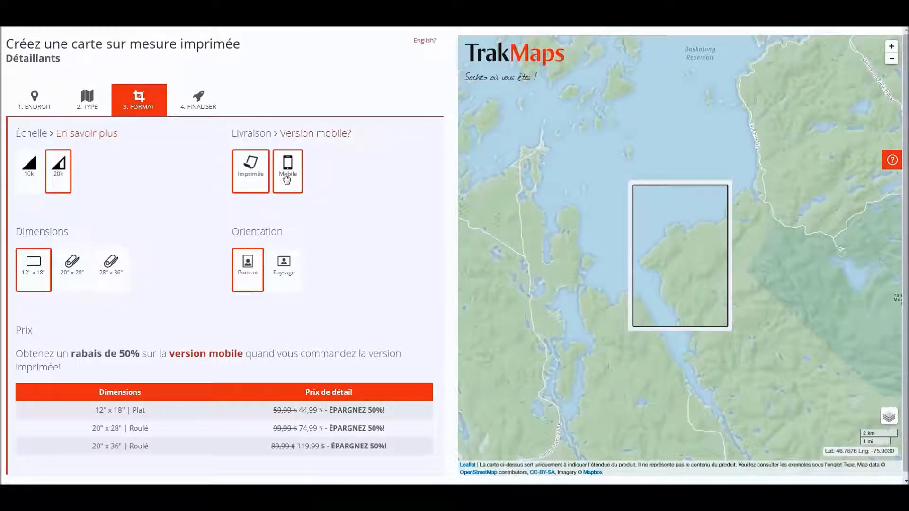
pyautogui.click(287, 178)
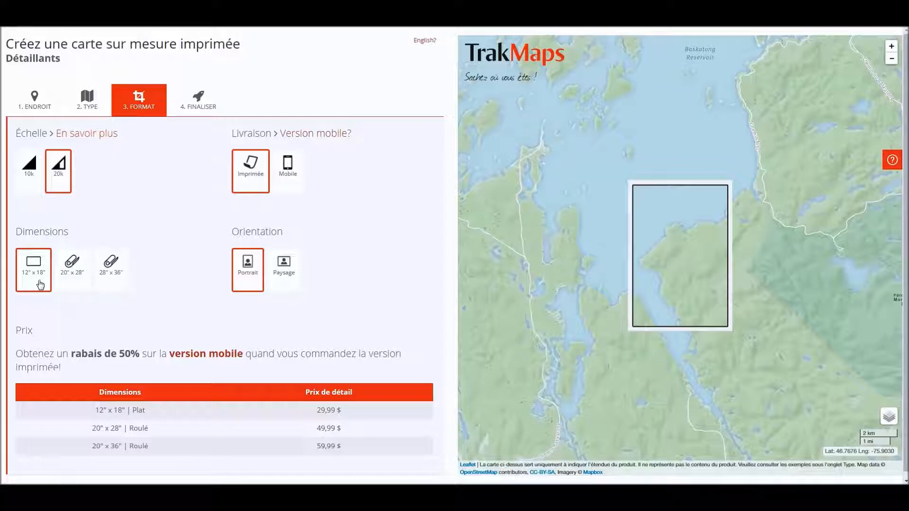
pyautogui.click(82, 276)
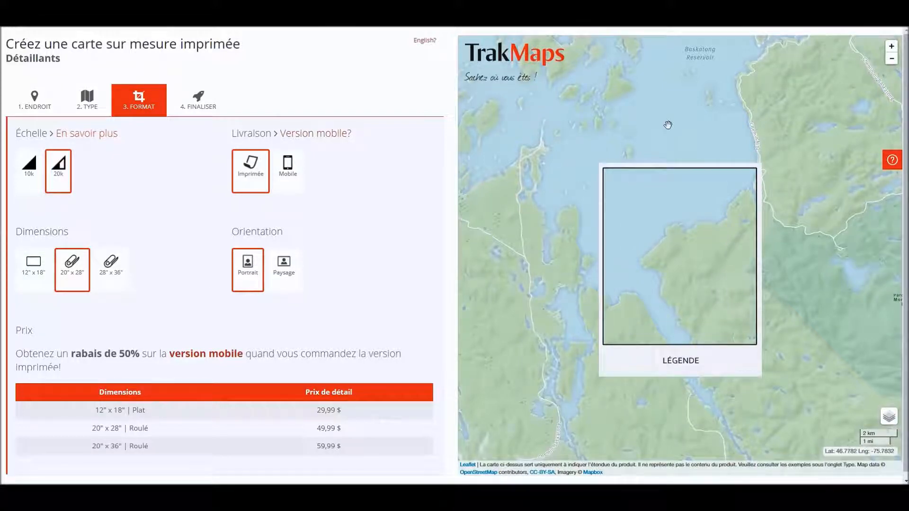
pyautogui.click(112, 279)
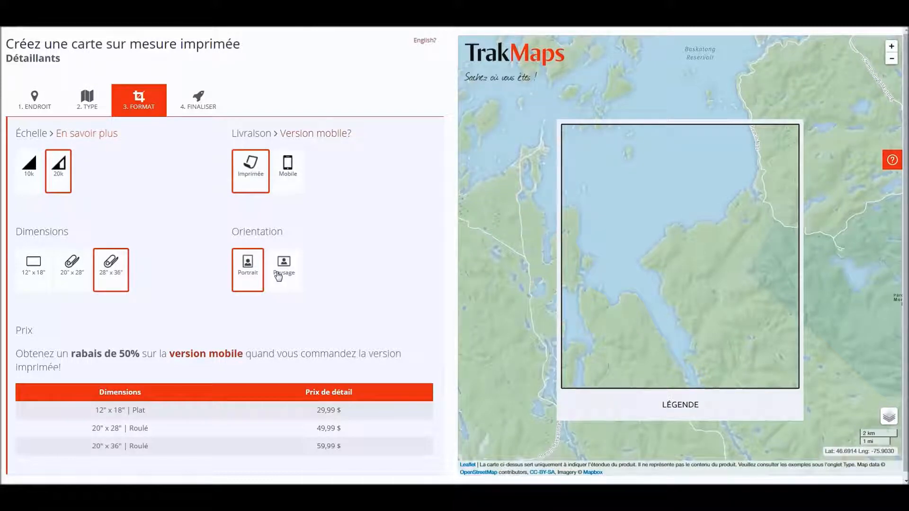
pyautogui.click(278, 277)
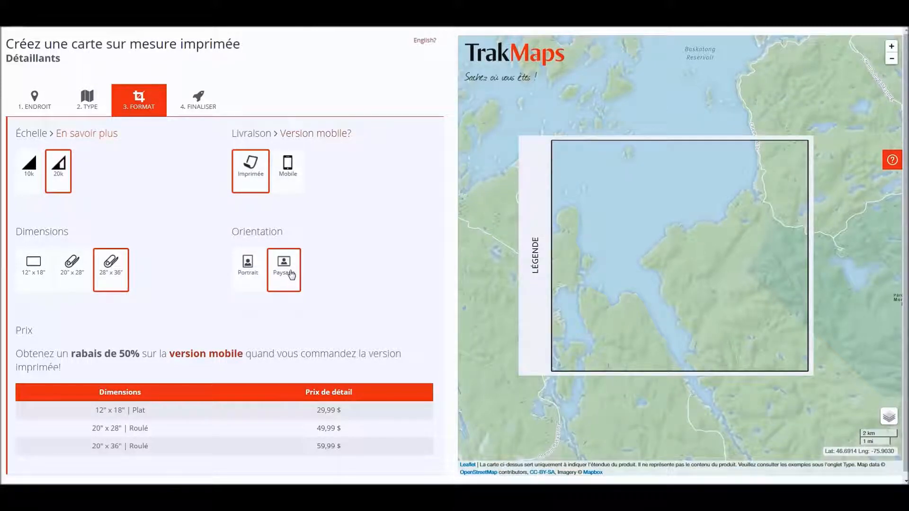
pyautogui.moveTo(695, 408); pyautogui.dragTo(646, 391)
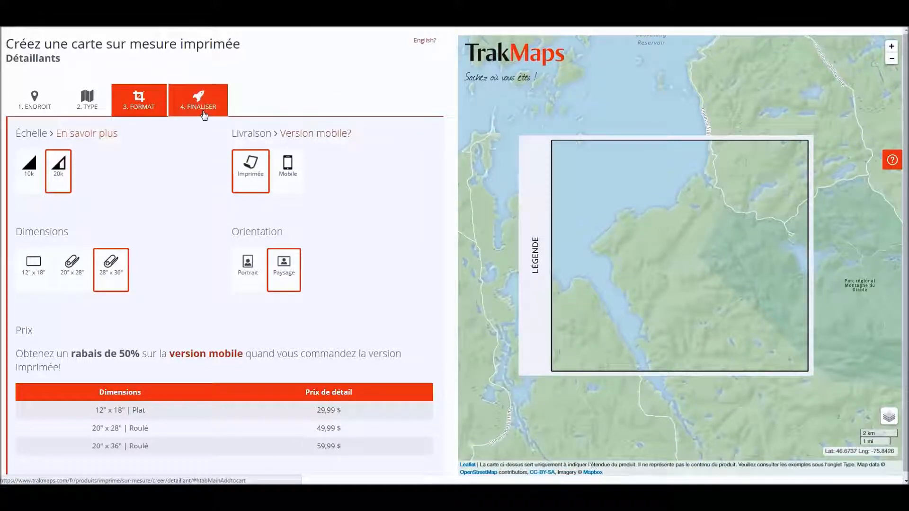
pyautogui.click(191, 111)
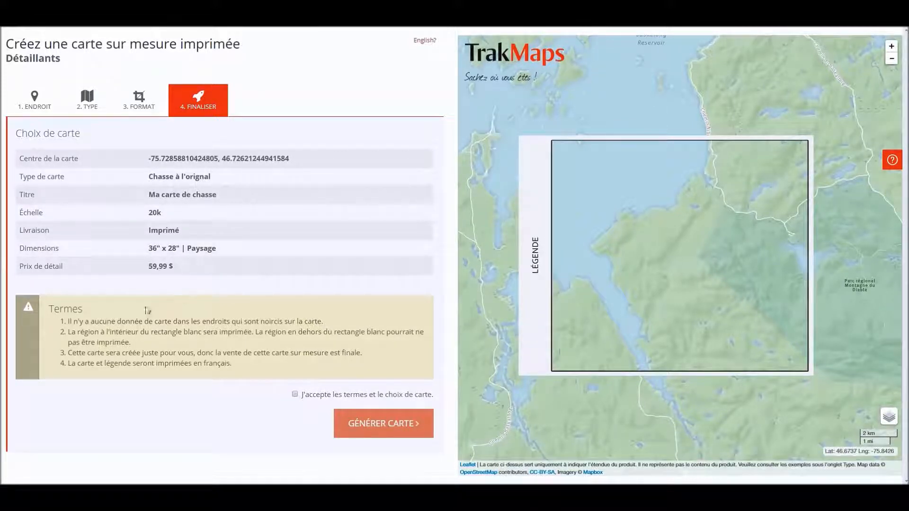
# Accept 'J'accepte les termes et le choix de carte' and generate map ID 44270
pyautogui.moveTo(67, 321); pyautogui.dragTo(86, 322)
pyautogui.click(86, 322)
pyautogui.click(313, 400)
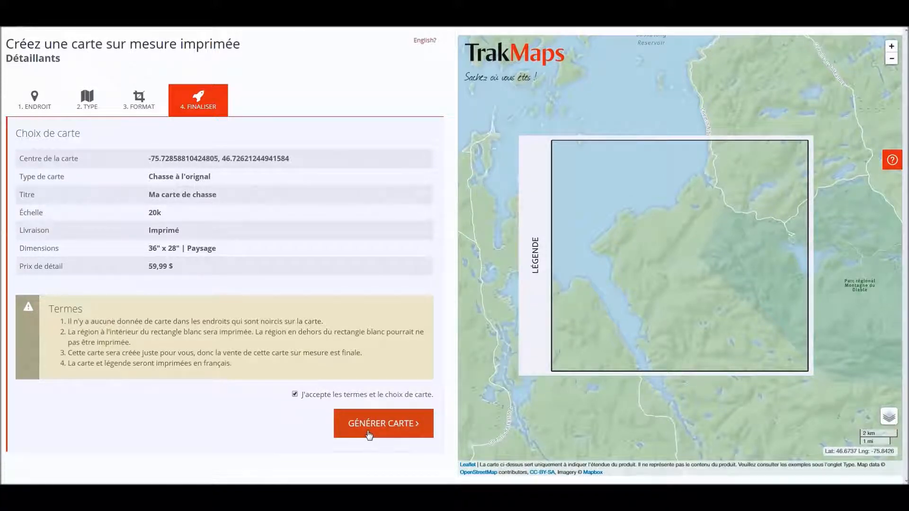
pyautogui.click(389, 433)
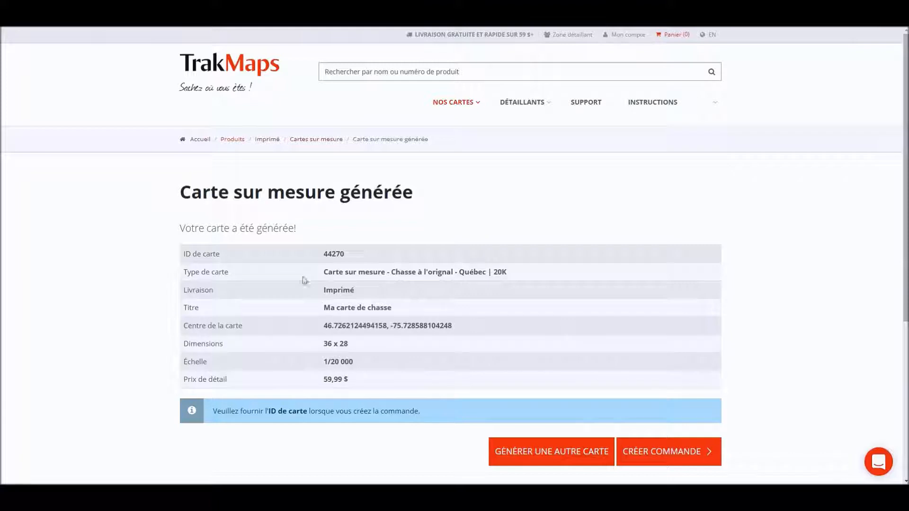
# Copy the map ID 44270 and begin a new retailer order for it
pyautogui.doubleClick(332, 252)
pyautogui.rightClick(334, 254)
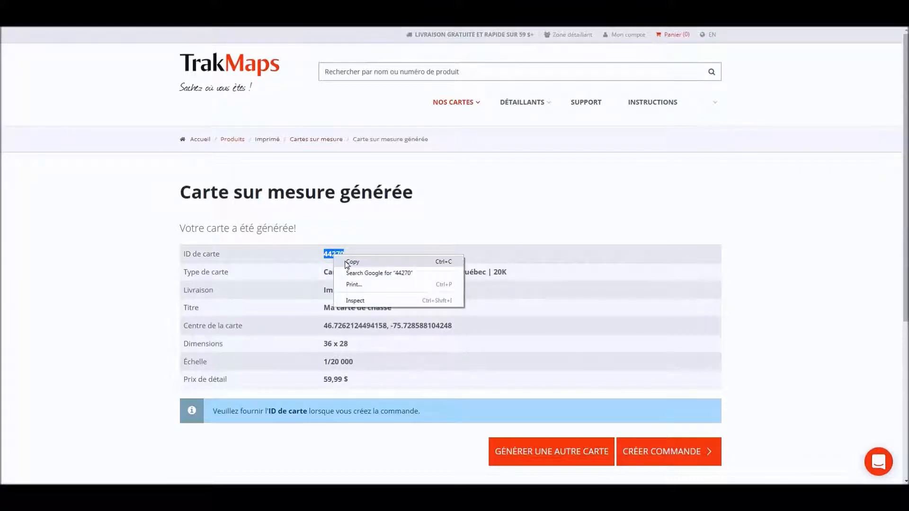
pyautogui.click(350, 262)
pyautogui.click(449, 291)
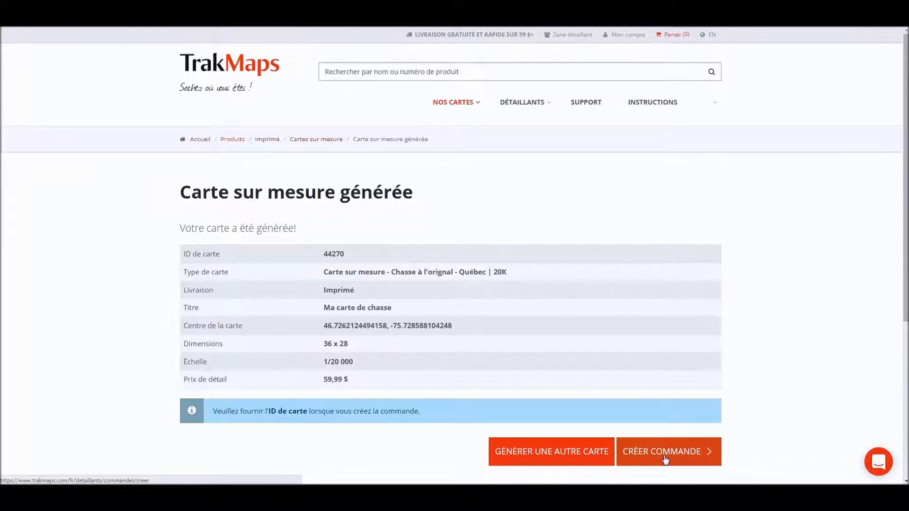
pyautogui.click(655, 454)
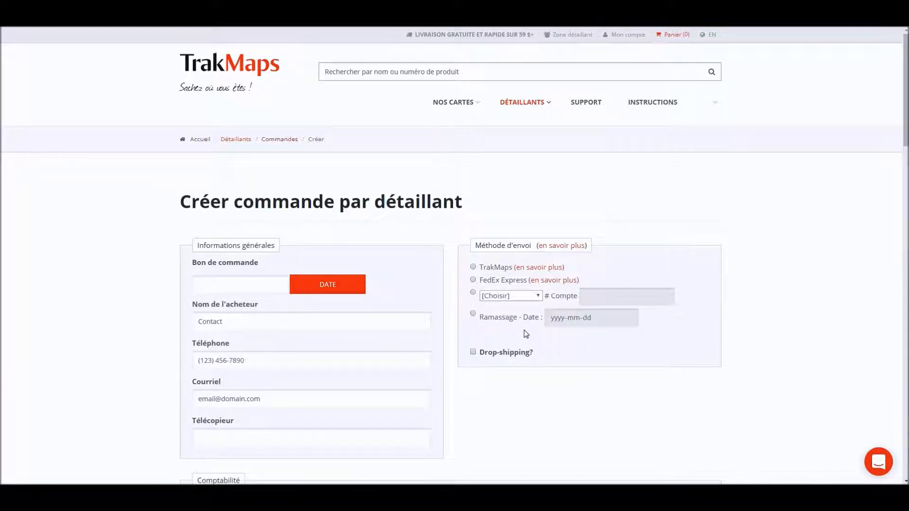
# Fill purchase order 2017-10-17-3 from today's date and keep TrakMaps as the shipping method
pyautogui.click(239, 291)
pyautogui.click(326, 285)
pyautogui.click(473, 267)
pyautogui.click(473, 293)
pyautogui.click(501, 297)
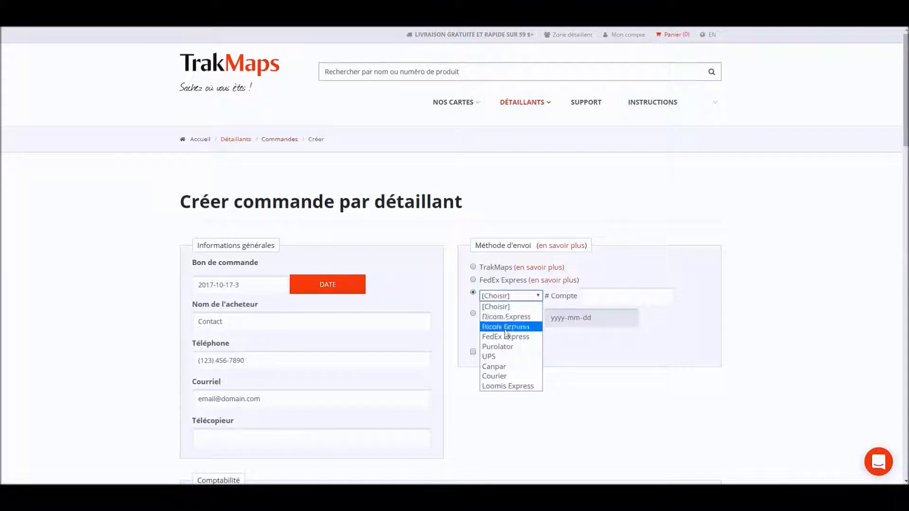
pyautogui.click(502, 405)
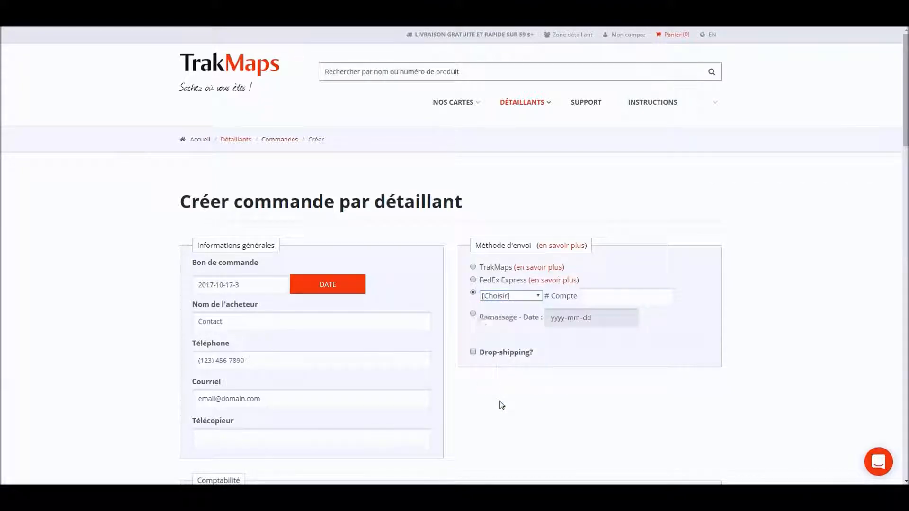
pyautogui.click(473, 268)
pyautogui.scroll(-5, 407, 286)
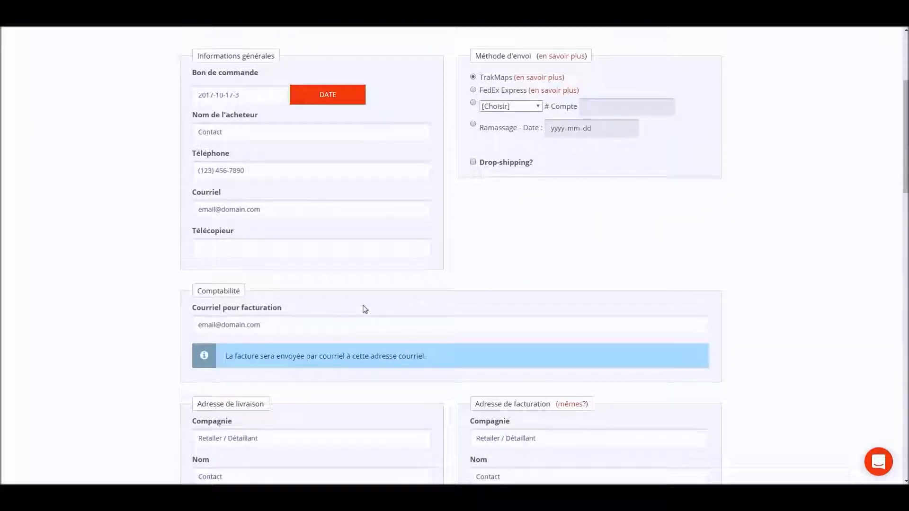
pyautogui.scroll(-4, 358, 306)
pyautogui.scroll(6, 314, 254)
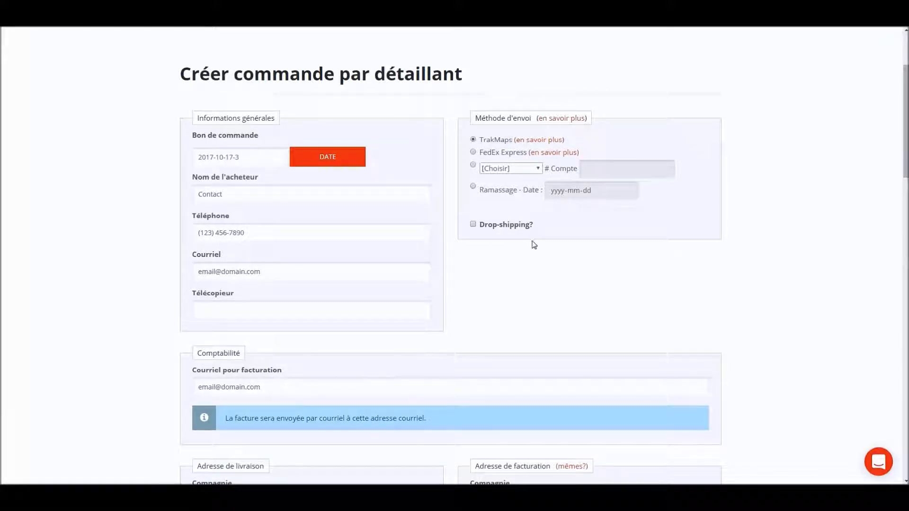
pyautogui.scroll(-5, 533, 244)
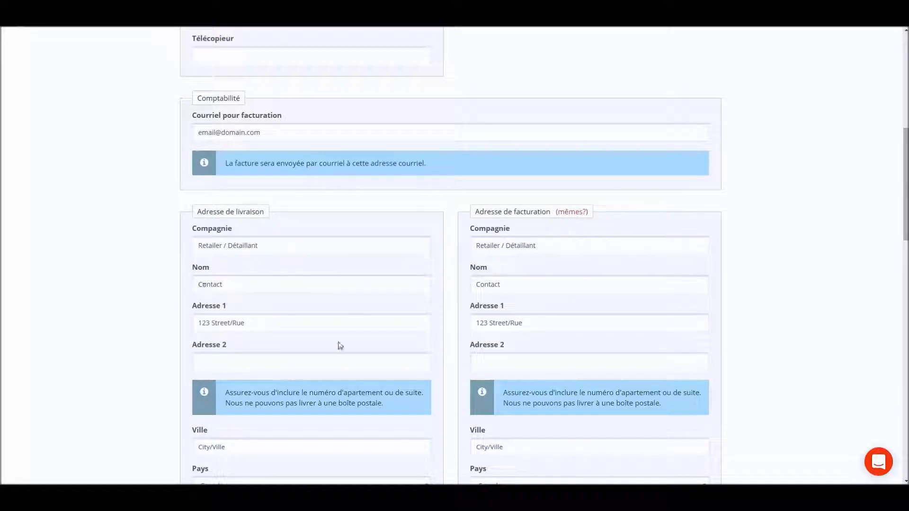
pyautogui.scroll(-4, 341, 345)
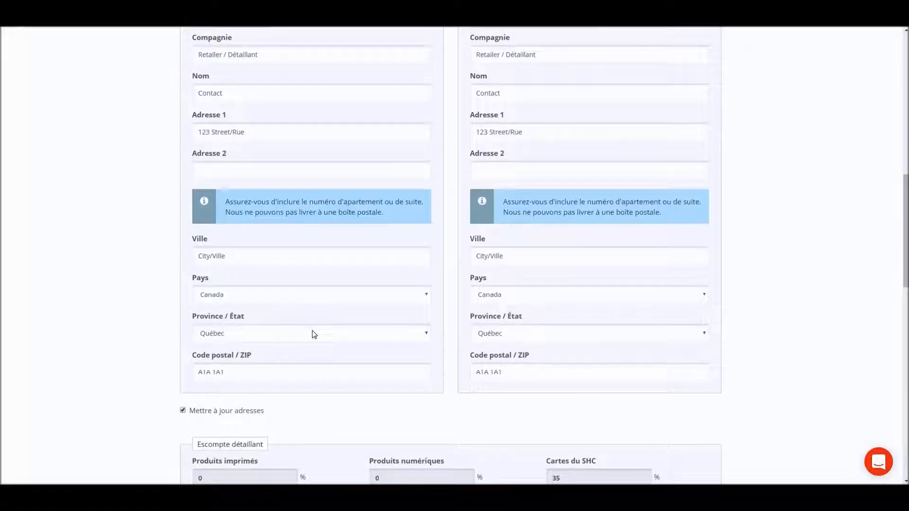
pyautogui.scroll(-1, 249, 388)
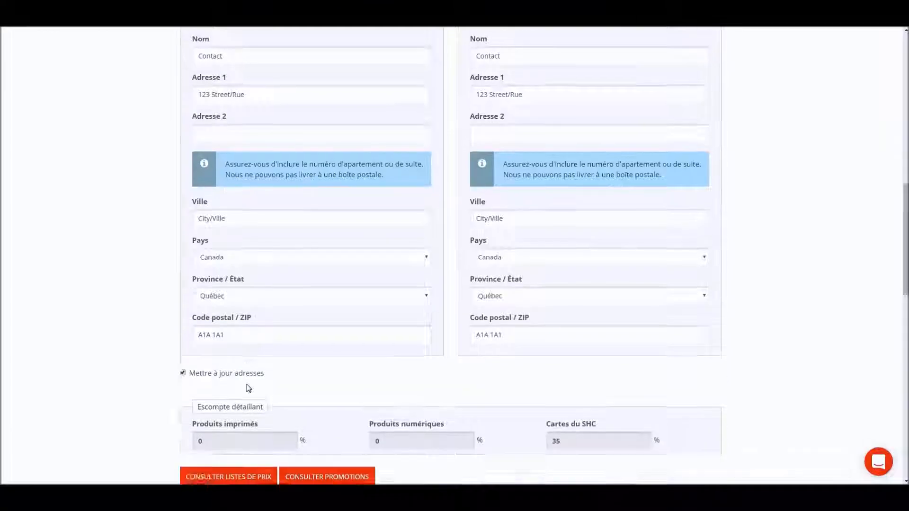
pyautogui.scroll(-6, 249, 388)
pyautogui.click(229, 251)
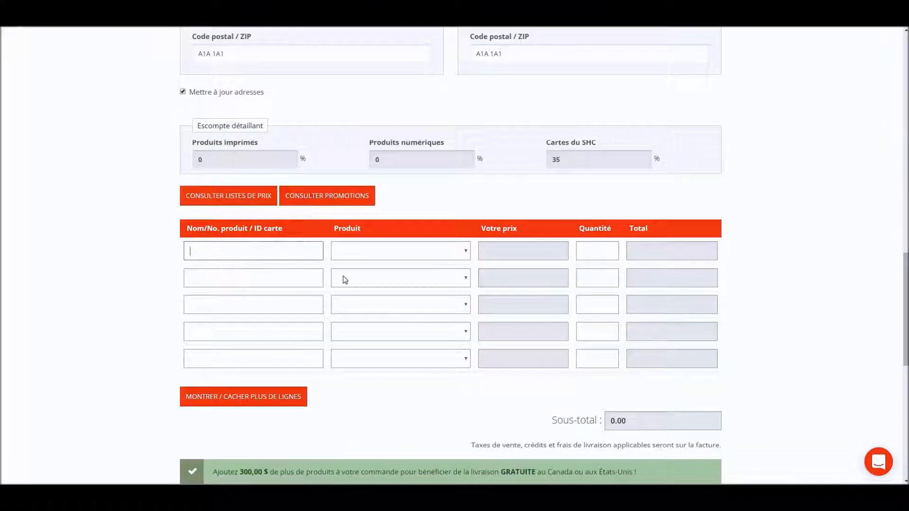
# Paste map ID 44270 into the first product line and set its quantity to 1, for a 59.99 subtotal
pyautogui.rightClick(250, 251)
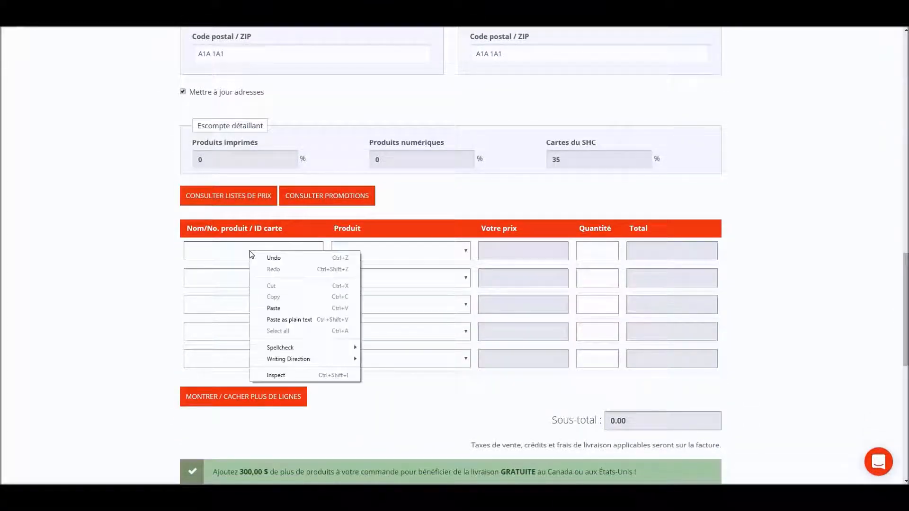
pyautogui.click(291, 309)
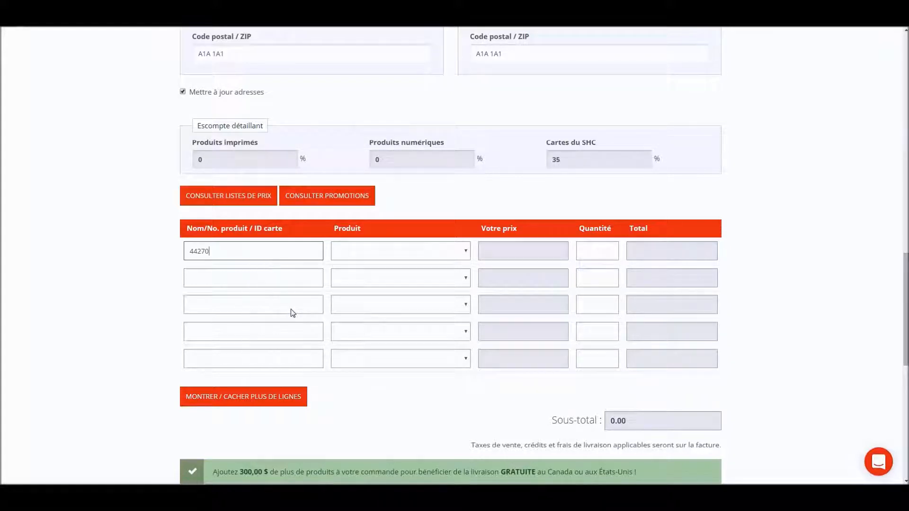
pyautogui.click(164, 258)
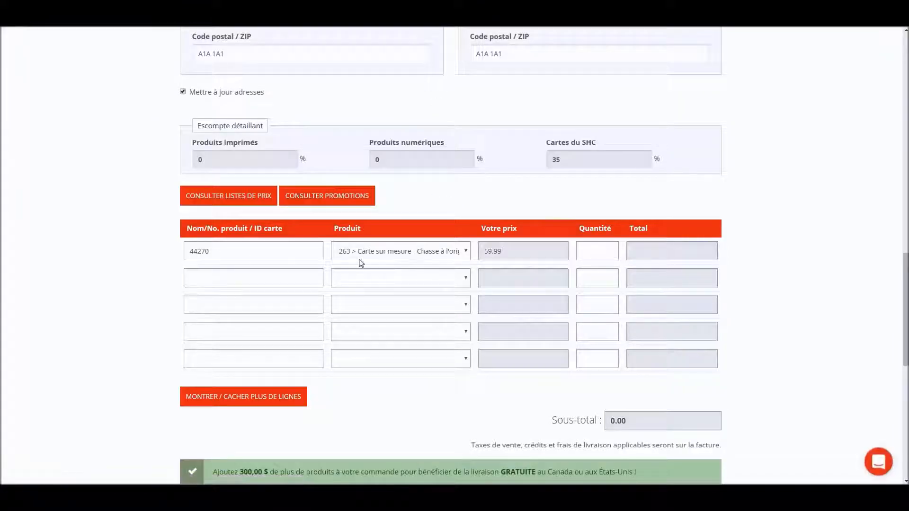
pyautogui.click(593, 251)
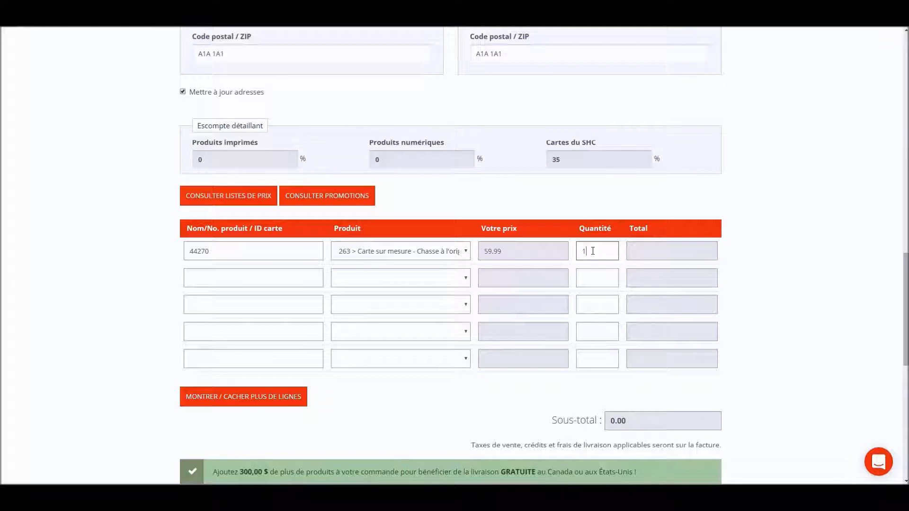
pyautogui.click(753, 269)
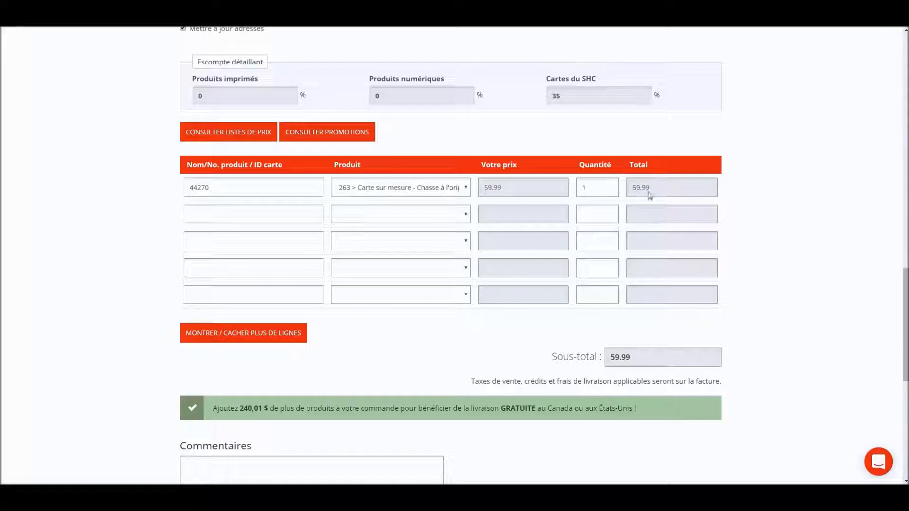
pyautogui.scroll(-5, 511, 312)
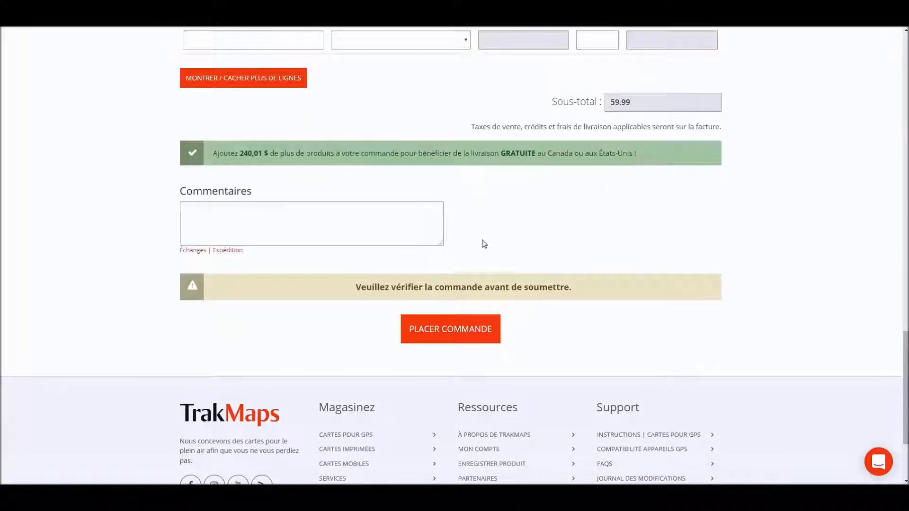
pyautogui.scroll(7, 474, 246)
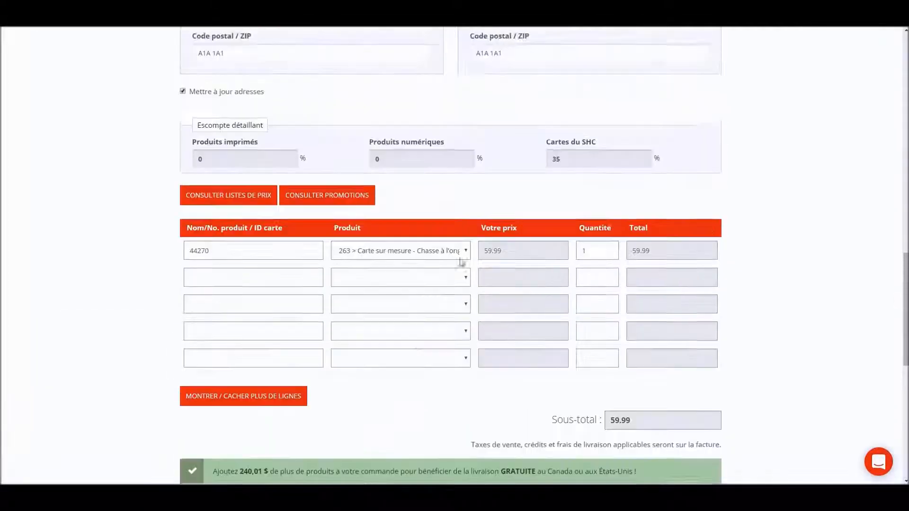
pyautogui.click(378, 253)
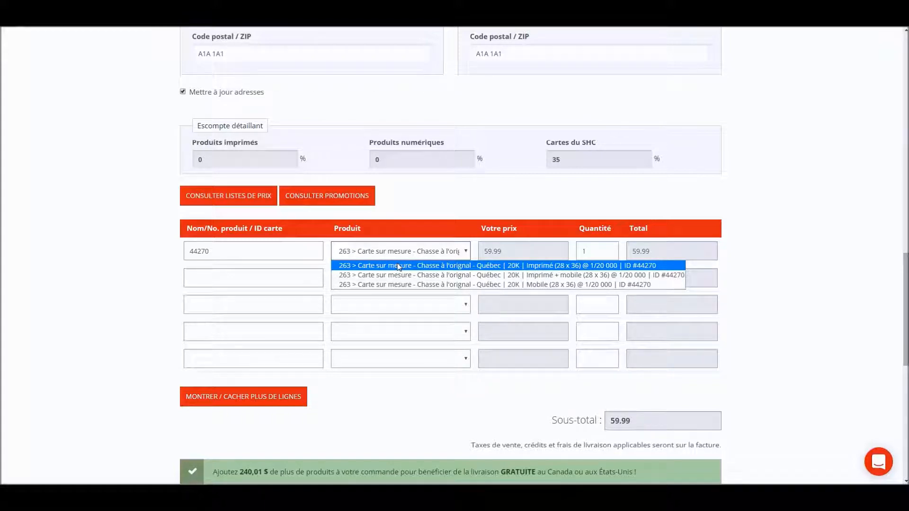
pyautogui.click(399, 266)
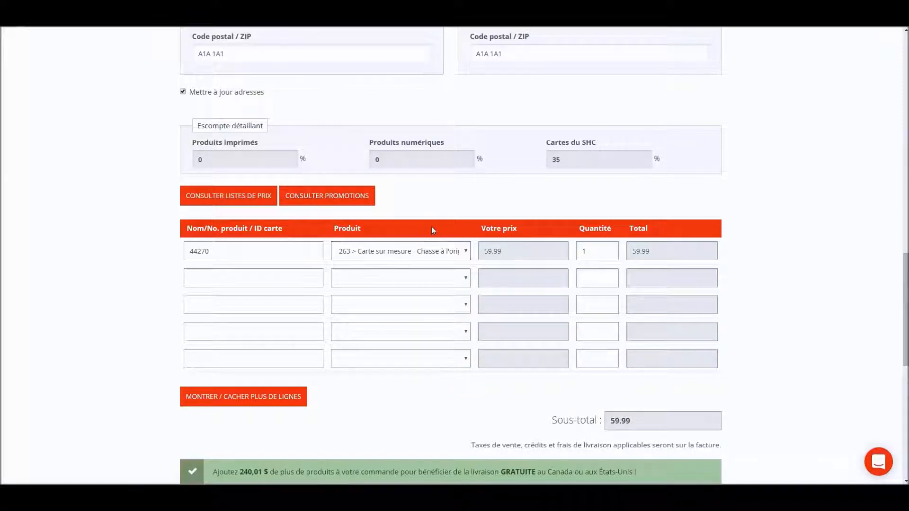
pyautogui.scroll(-8, 431, 230)
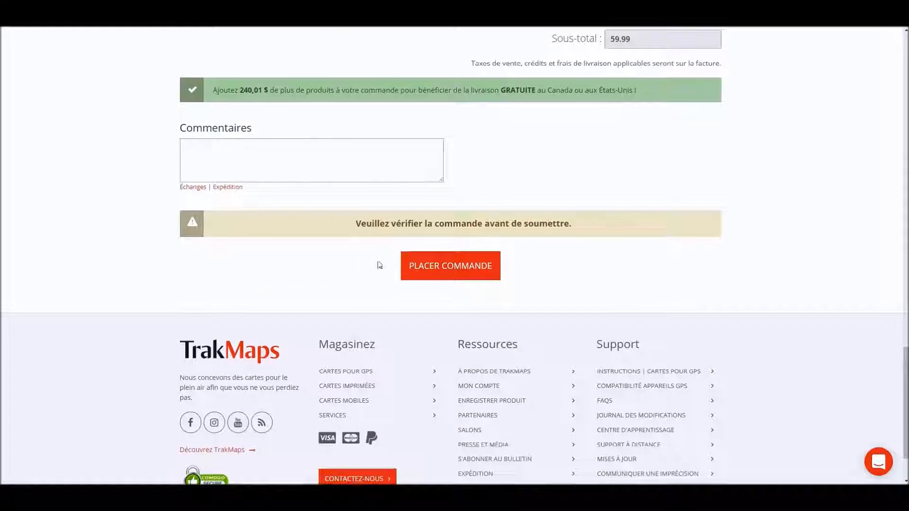
# Place the order with PLACER COMMANDE and review the received-successfully confirmation page
pyautogui.click(441, 270)
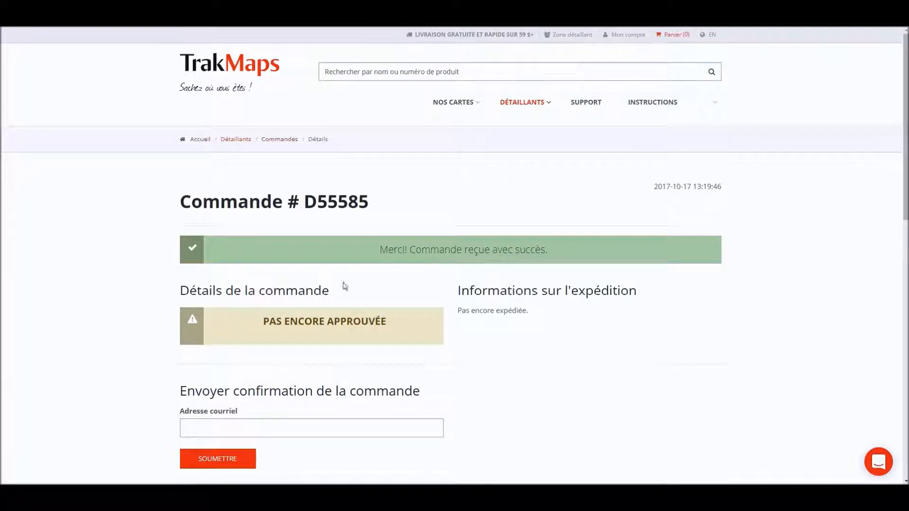
pyautogui.scroll(-1, 353, 307)
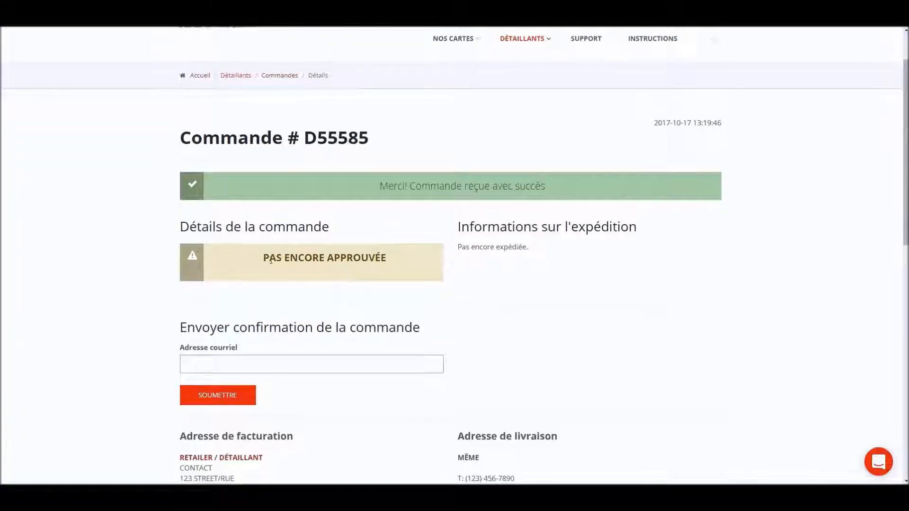